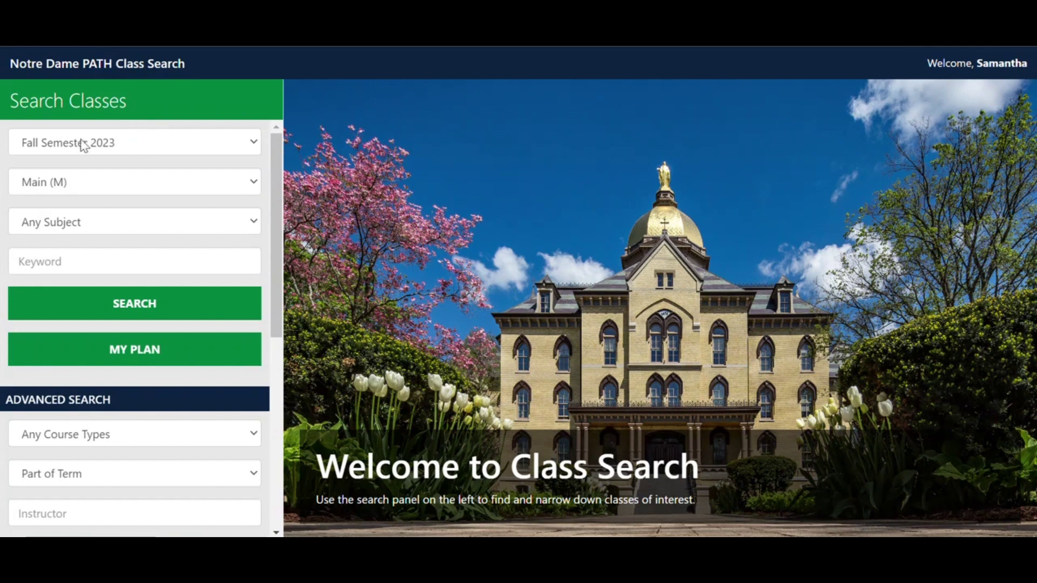
- Search the Fall Semester 2023 Main campus classes for the subject MATH - Mathematics
left_click(83, 227)
scroll(86, 330, "down", 10)
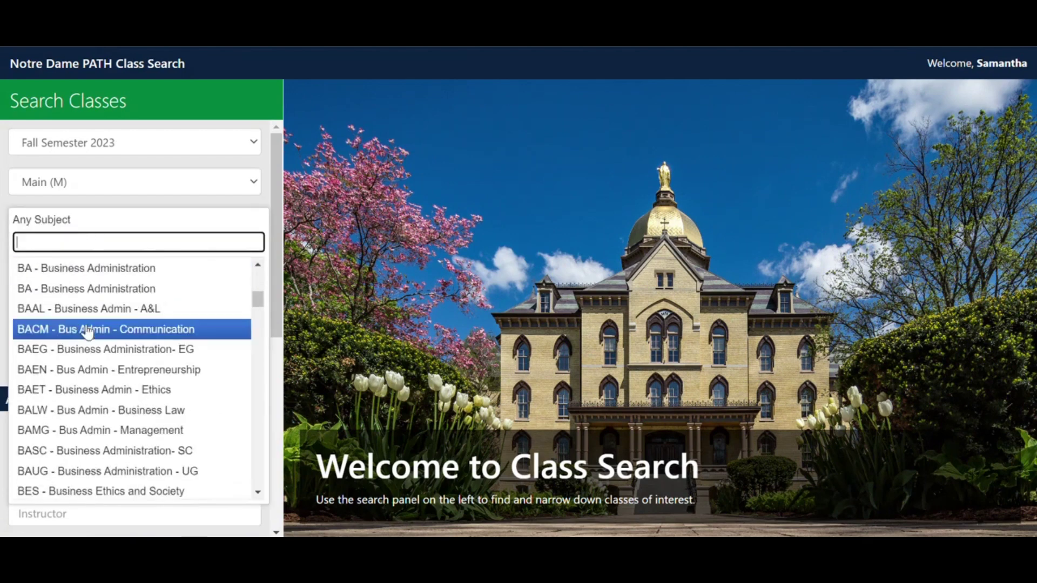
scroll(86, 332, "down", 15)
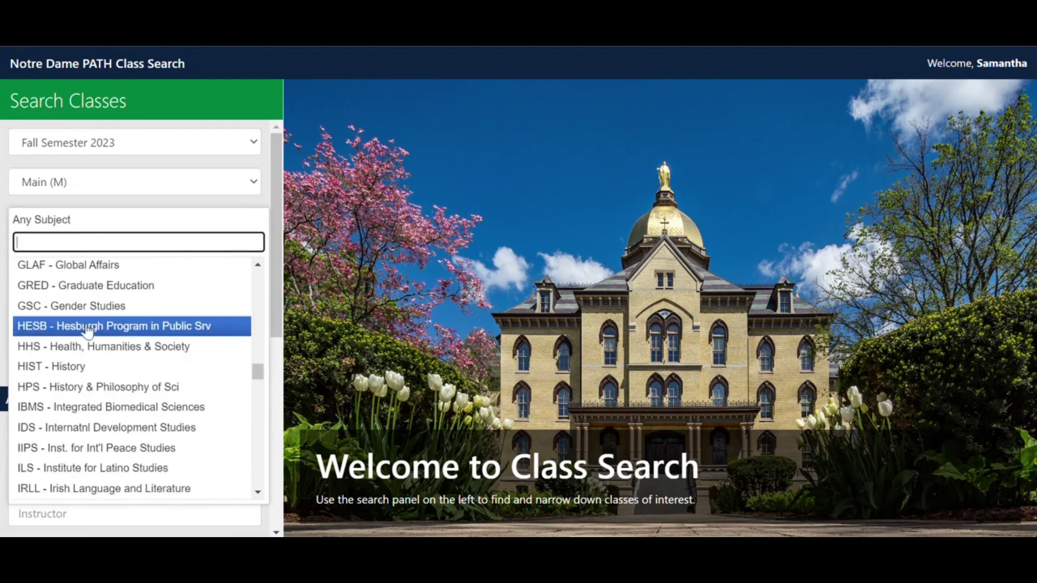
left_click(84, 412)
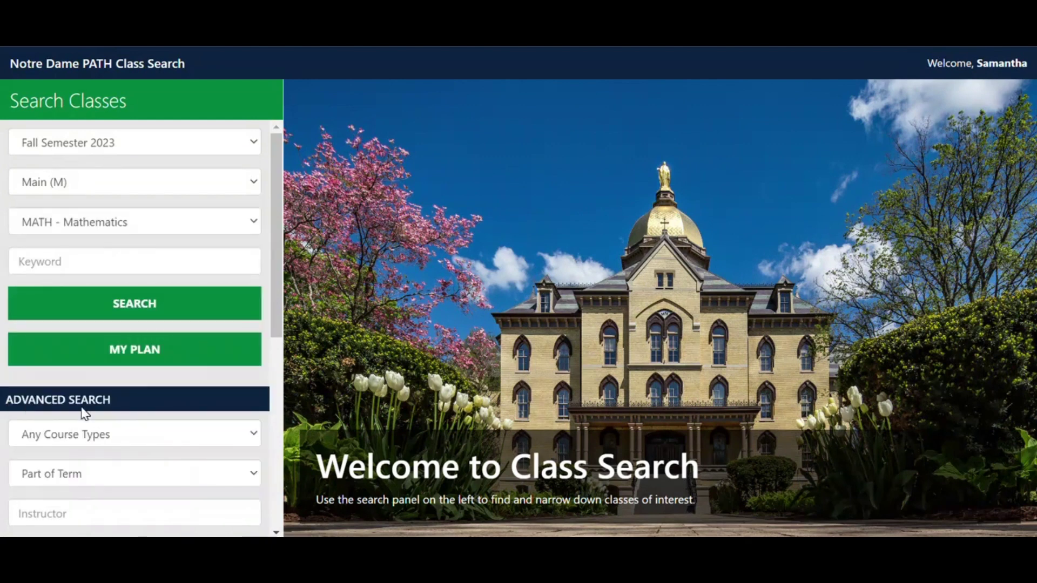
left_click(147, 305)
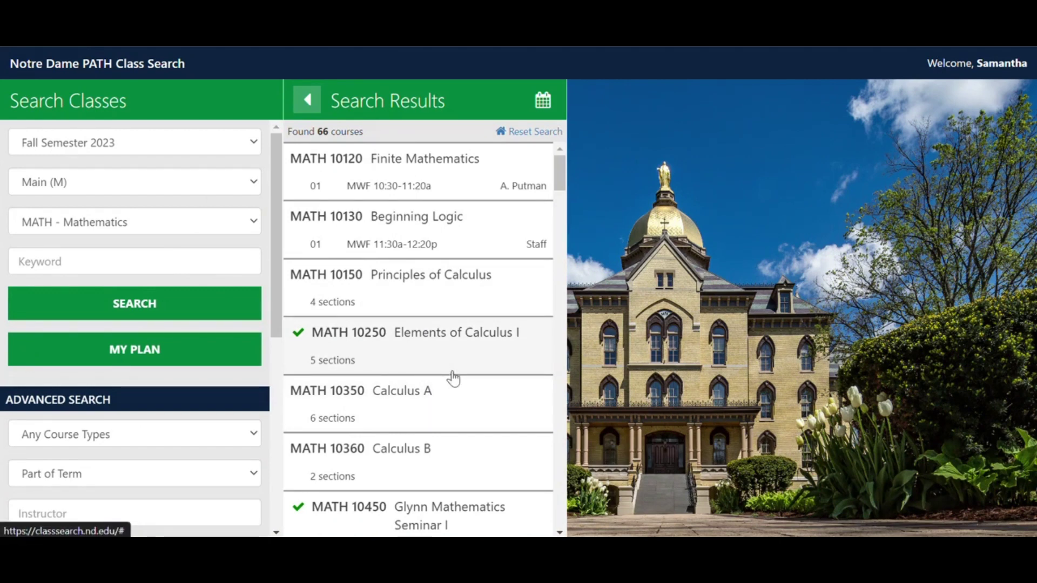
- Review the MATH 10350 Calculus A course details and open its section 03, meeting MWF 10:30-11:20a
left_click(436, 411)
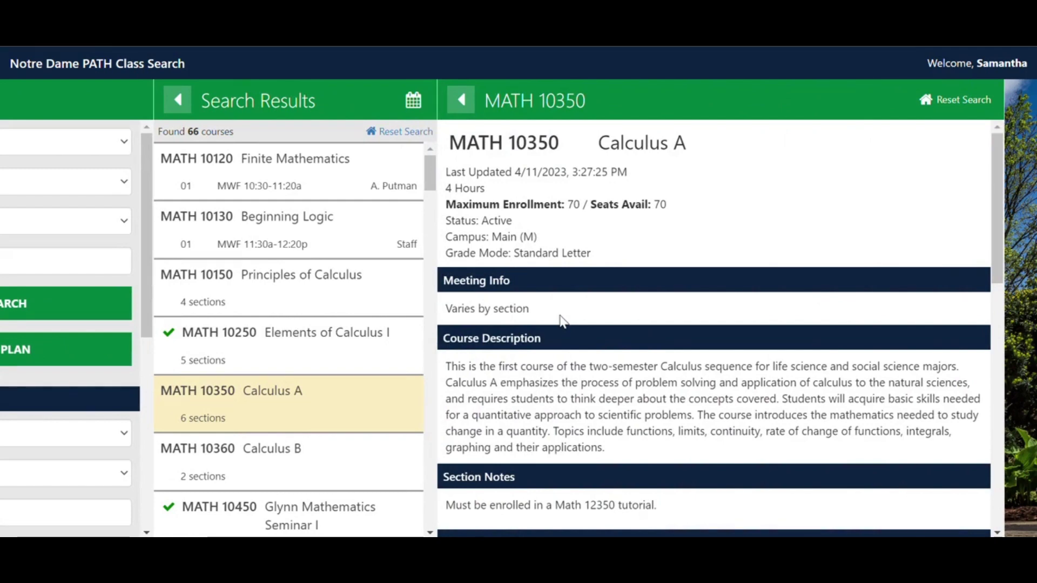
scroll(563, 322, "down", 10)
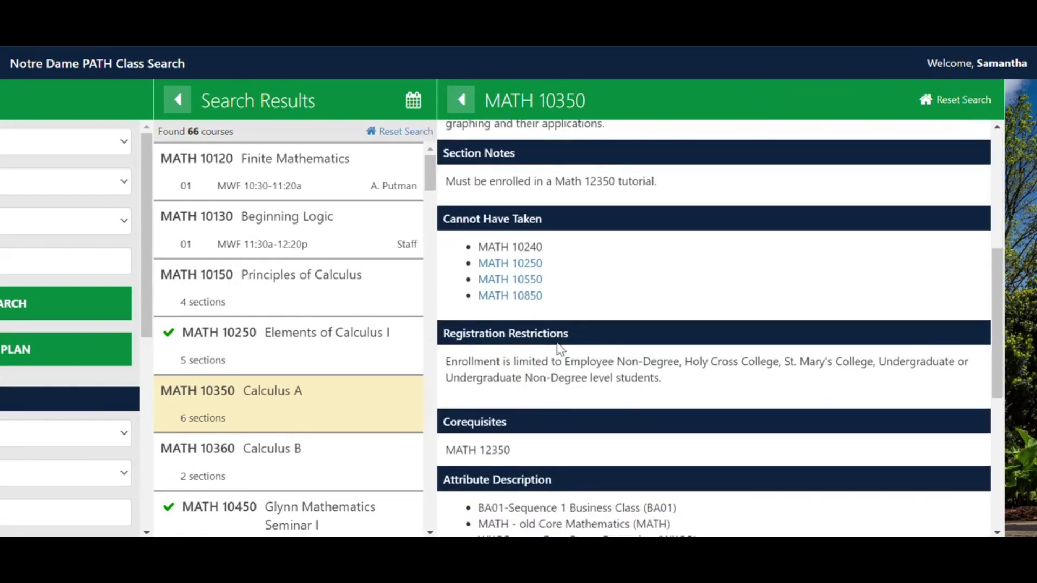
scroll(559, 350, "down", 2)
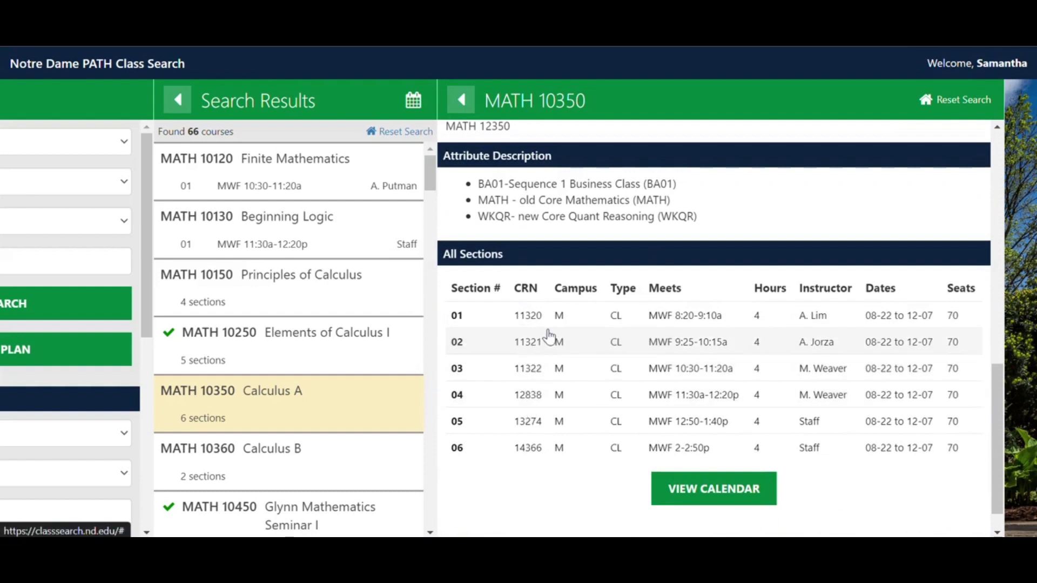
scroll(550, 335, "up", 10)
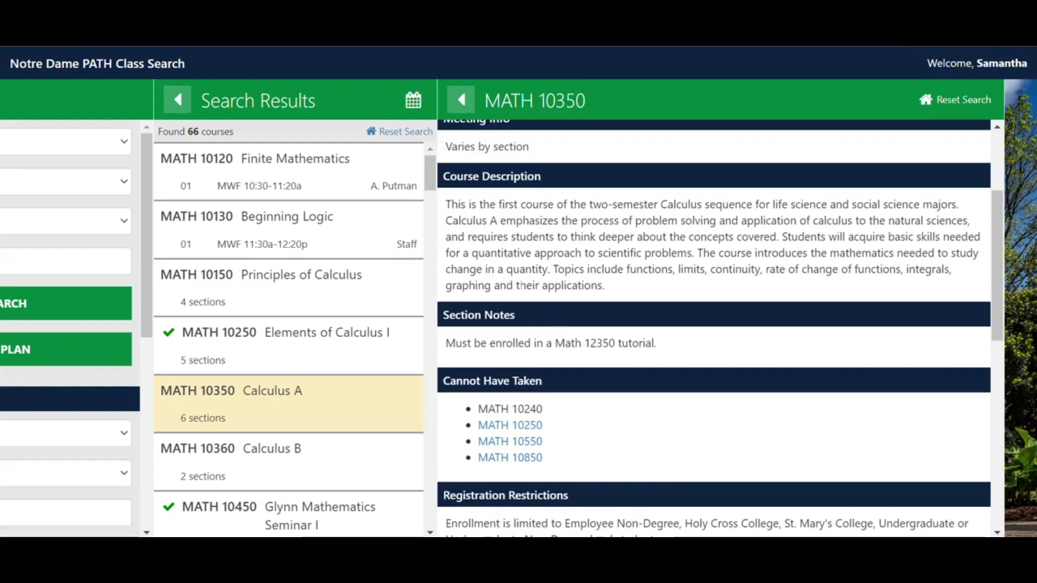
scroll(531, 286, "down", 8)
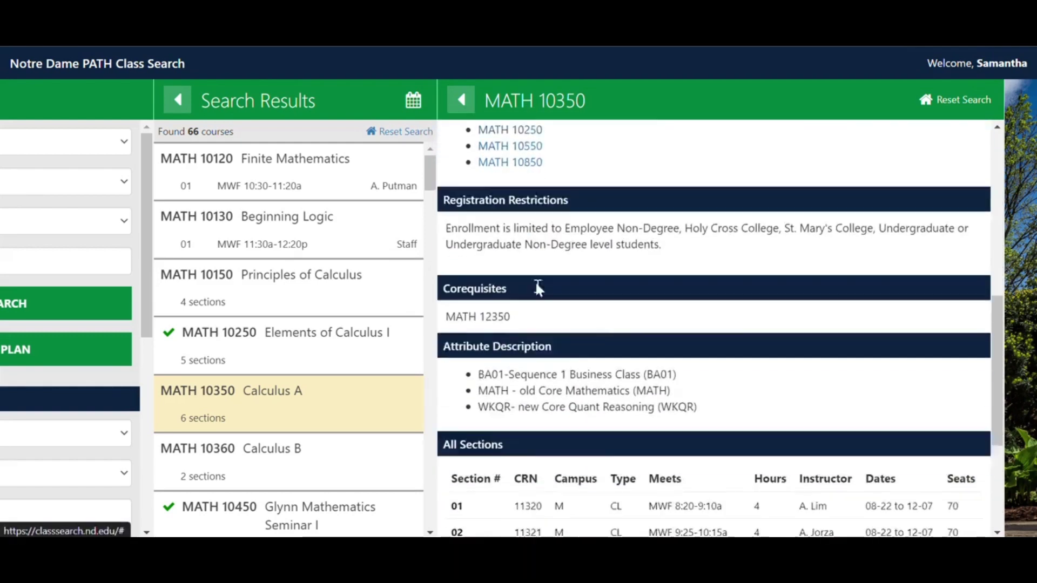
left_click(656, 340)
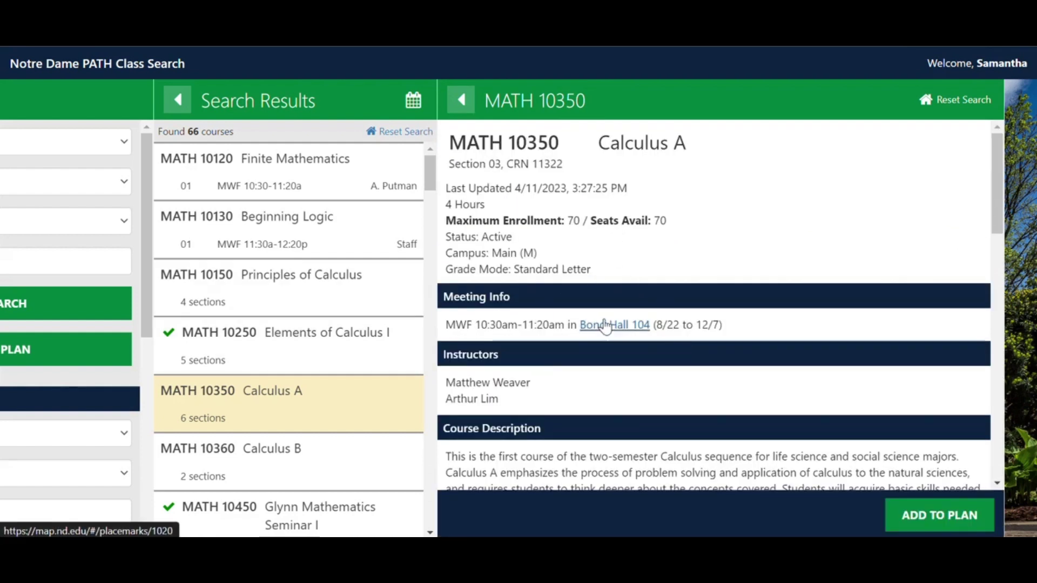
- Read through section 03's requirements and section list, add it to the plan, and check the MATH 10350 entry there
scroll(605, 326, "down", 15)
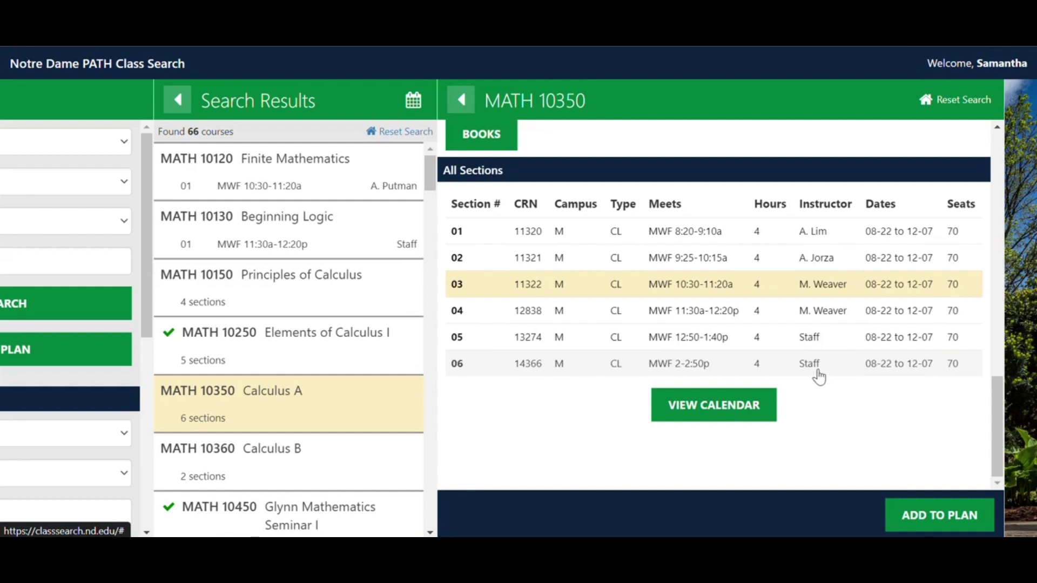
scroll(788, 366, "up", 5)
scroll(791, 367, "up", 2)
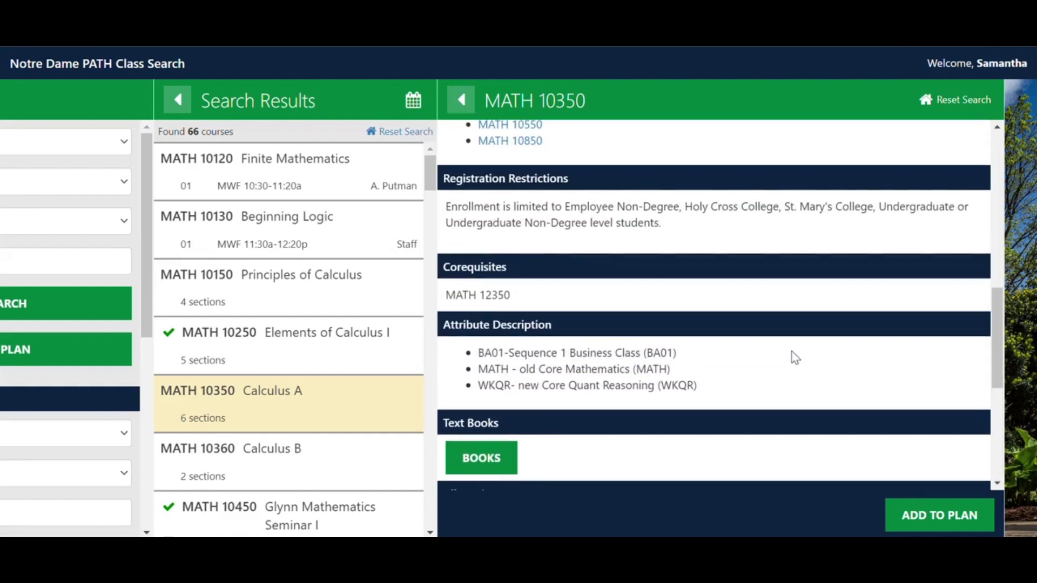
scroll(794, 359, "up", 2)
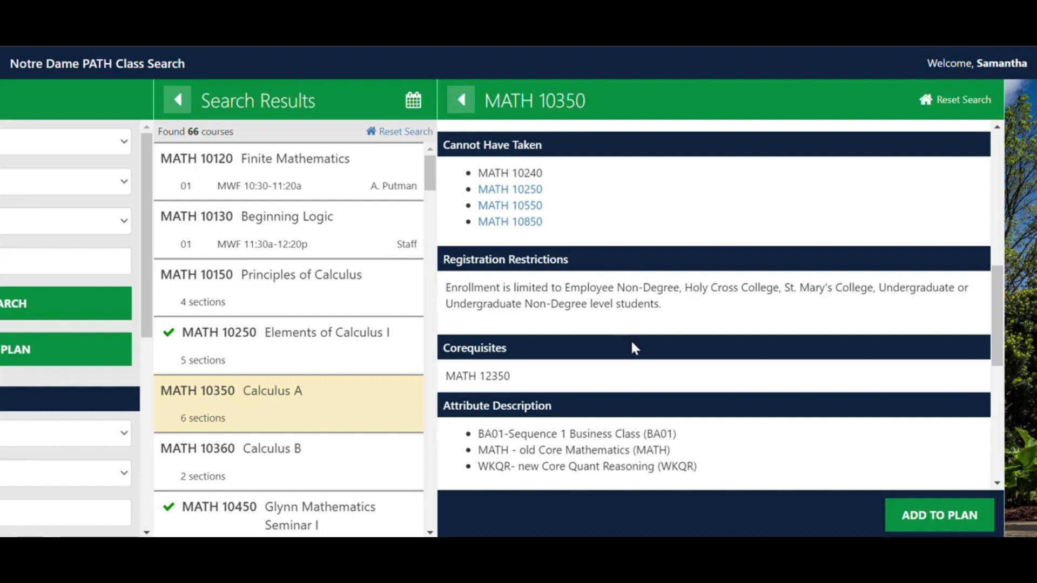
scroll(632, 347, "down", 2)
scroll(633, 353, "down", 6)
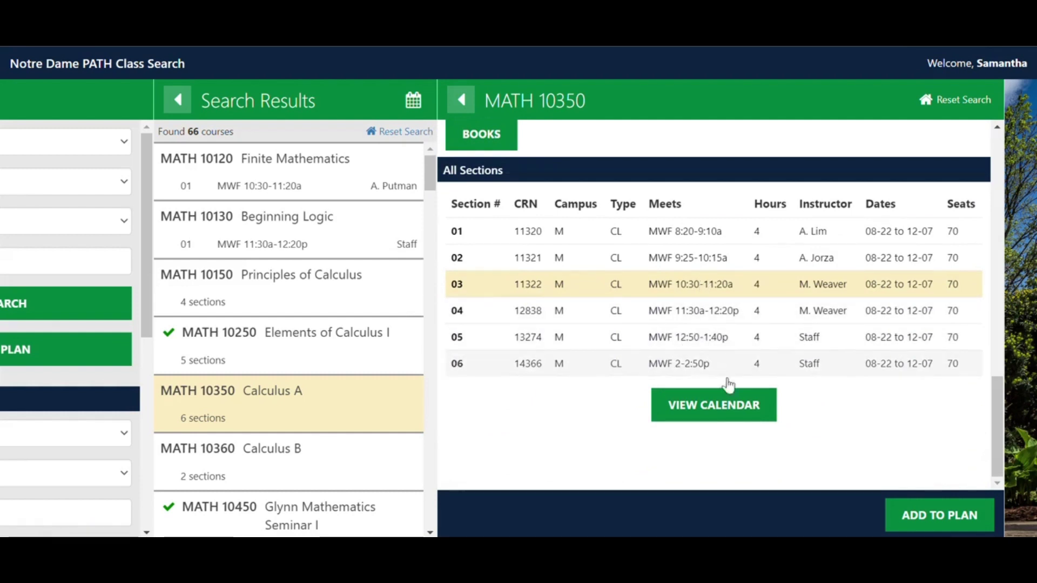
left_click(912, 517)
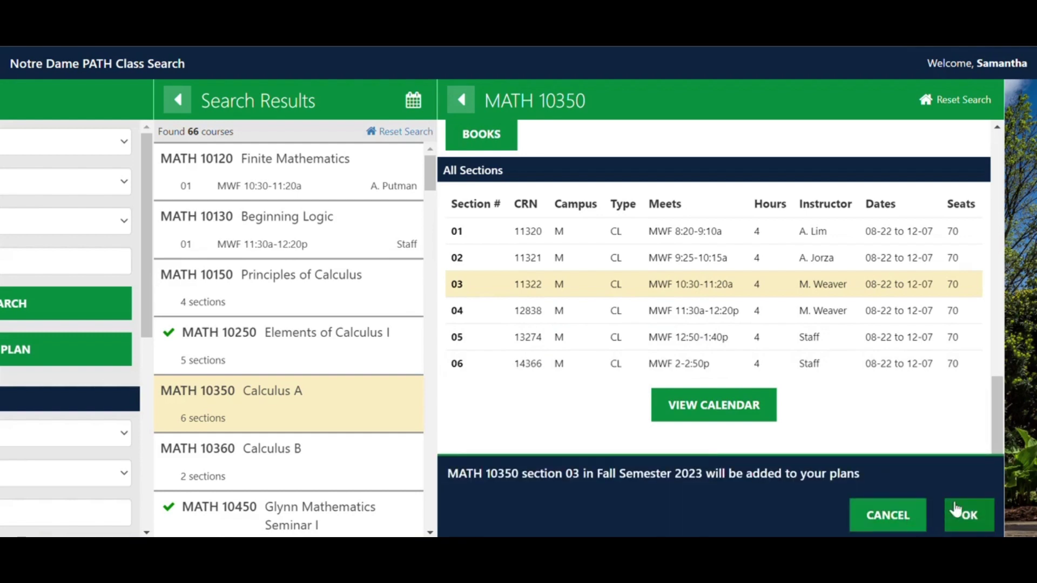
left_click(955, 513)
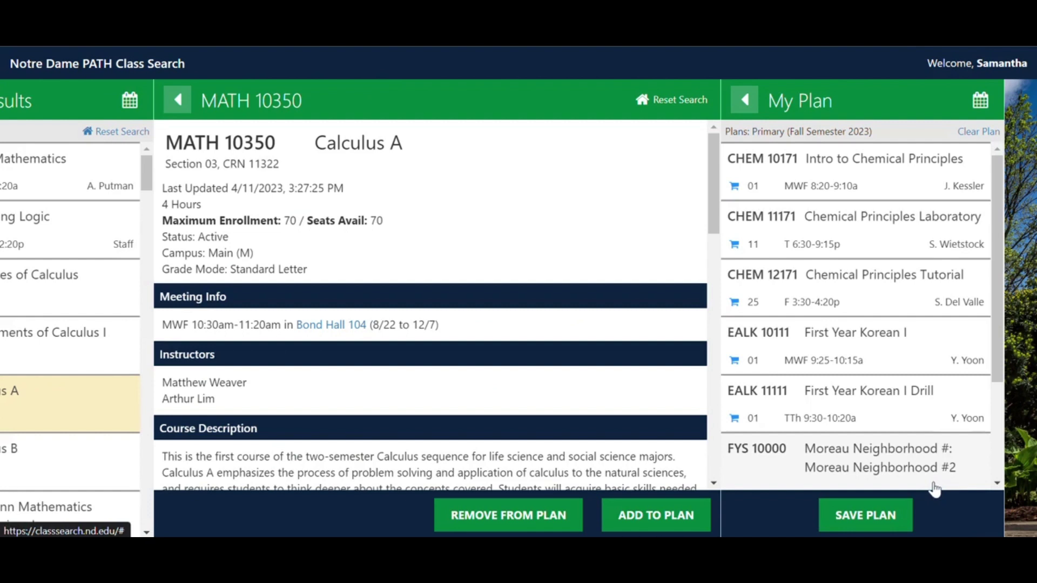
scroll(907, 311, "down", 2)
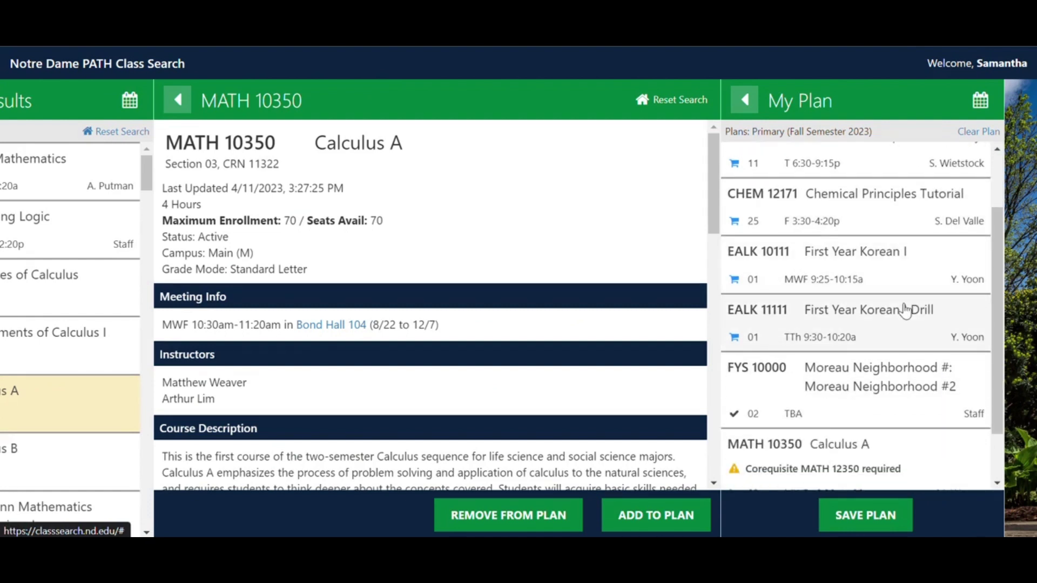
scroll(907, 307, "down", 1)
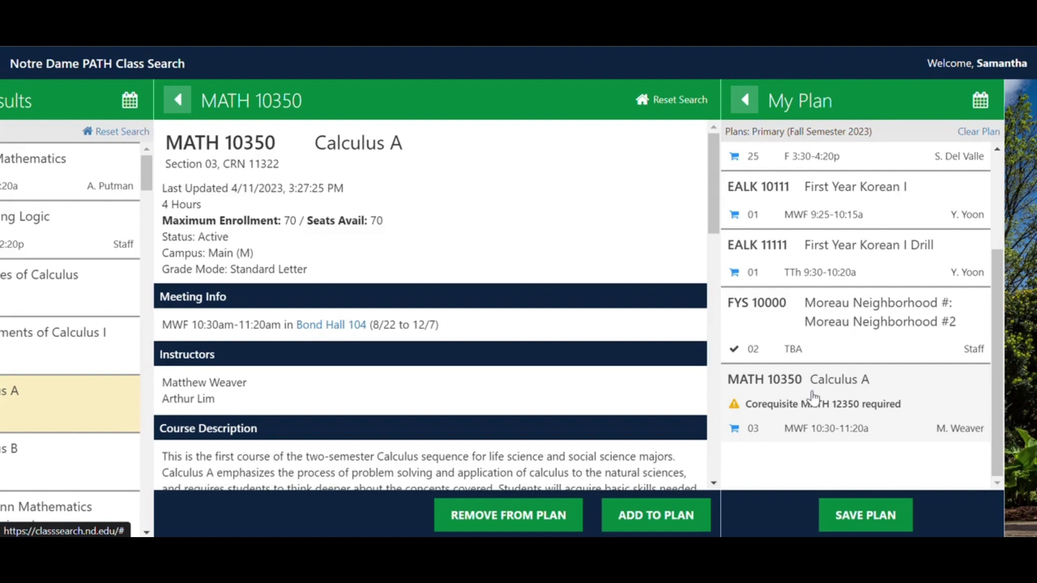
- Return from the plan to the math results and bring up the sections of the corequisite MATH 12350 Calculus A Tutorial
left_click(745, 100)
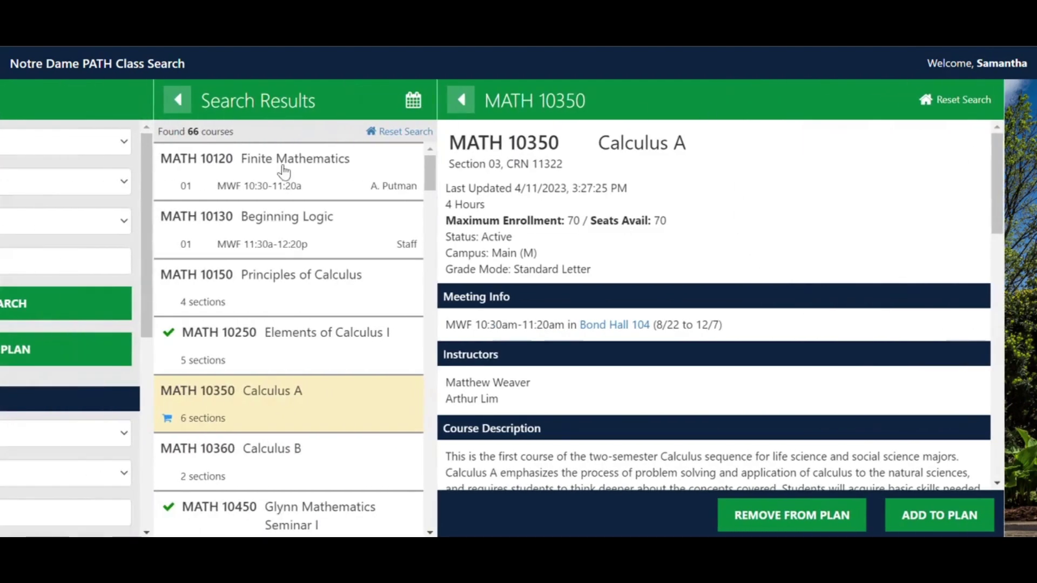
scroll(303, 243, "down", 6)
scroll(313, 288, "down", 5)
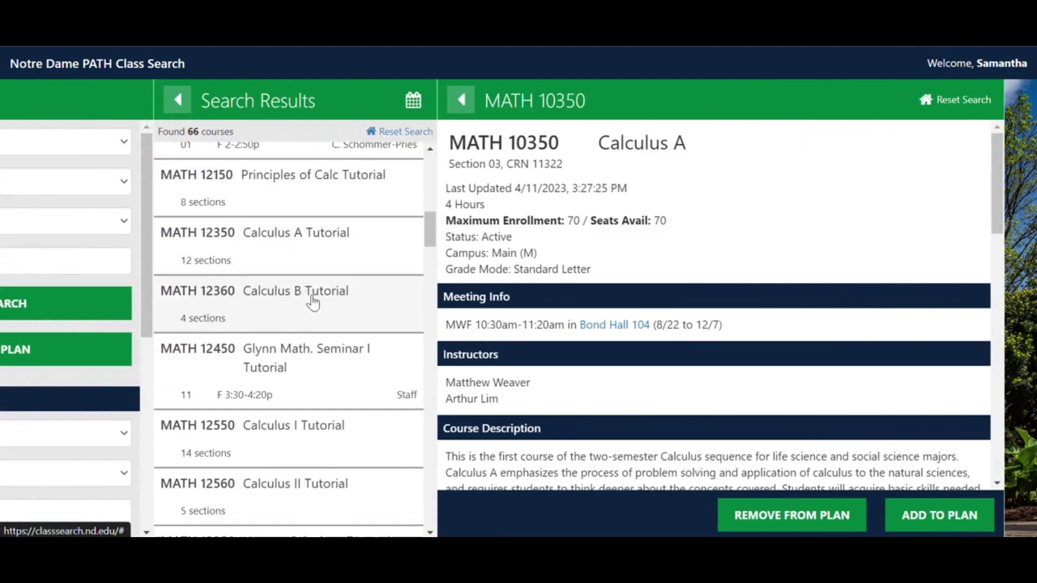
left_click(329, 237)
scroll(705, 394, "down", 5)
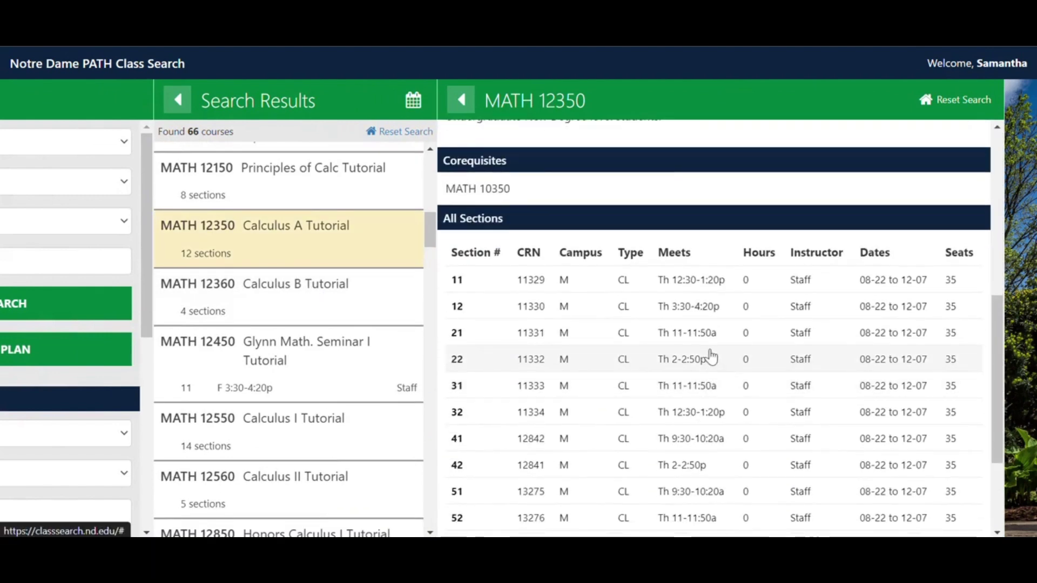
scroll(712, 303, "down", 3)
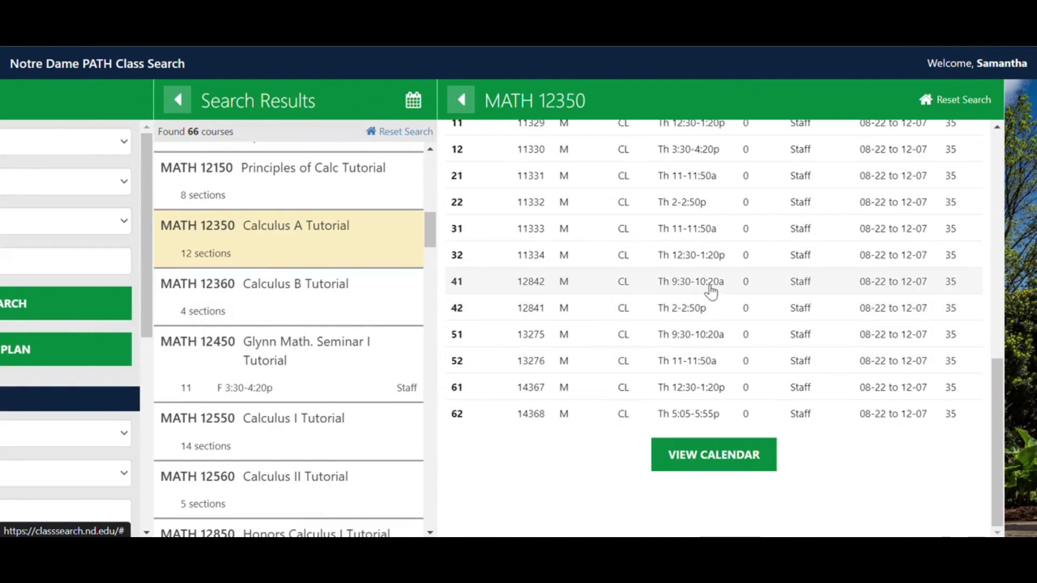
- Add section 41 of MATH 12350, meeting Th 9:30-10:20a, to the Fall Semester 2023 plan
left_click(708, 286)
scroll(711, 286, "down", 5)
scroll(714, 295, "down", 8)
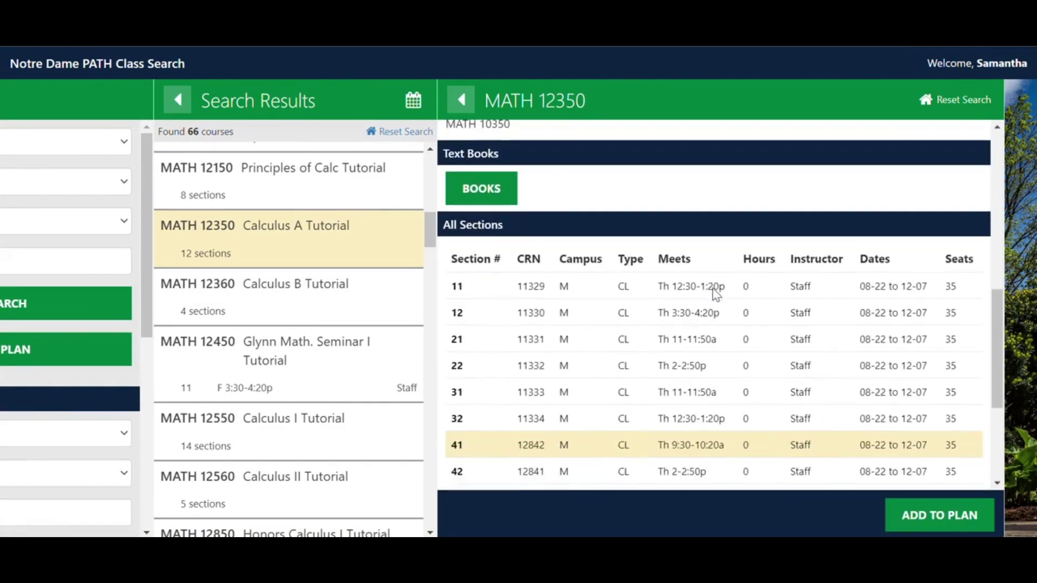
left_click(911, 514)
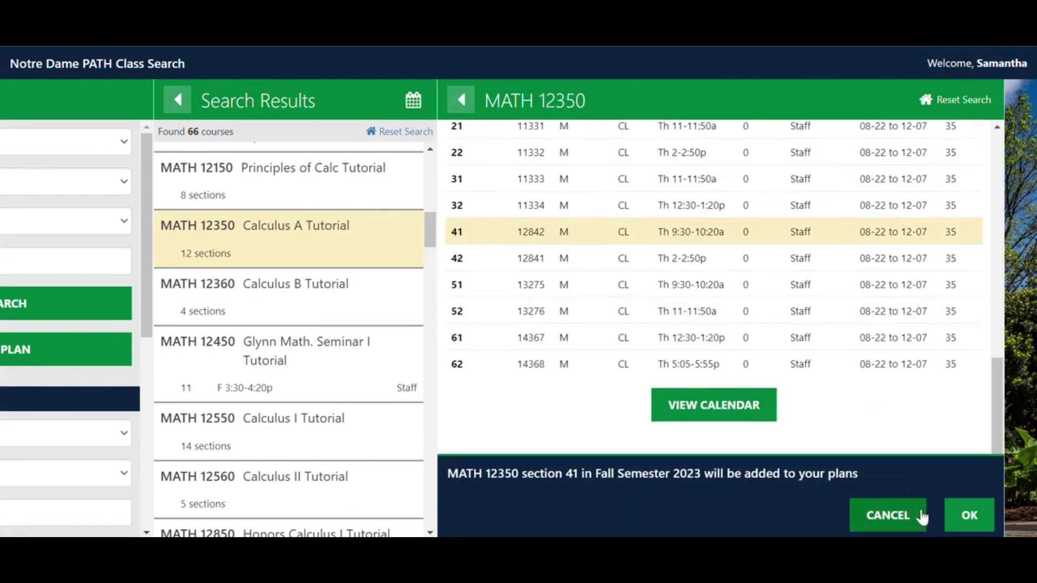
left_click(967, 516)
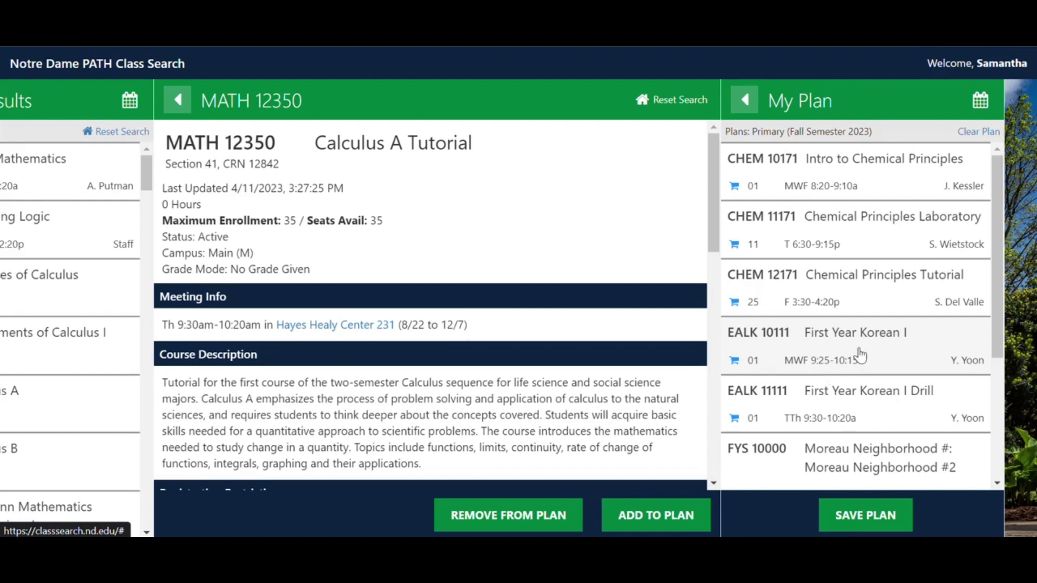
- Close the plan and the math results, and search for classes in the subject WR - Writing and Rhetoric
left_click(743, 101)
left_click(456, 100)
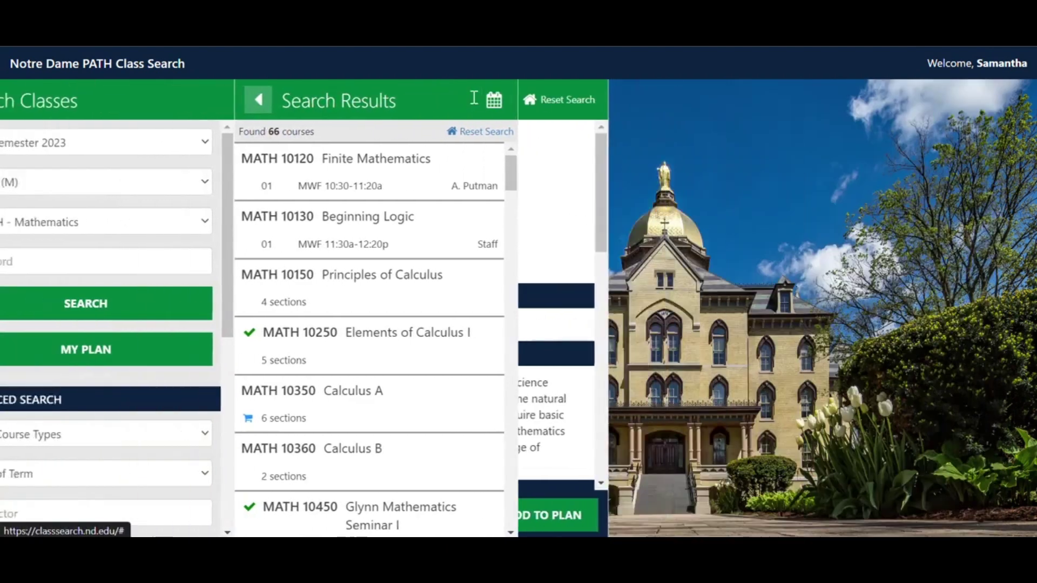
left_click(306, 101)
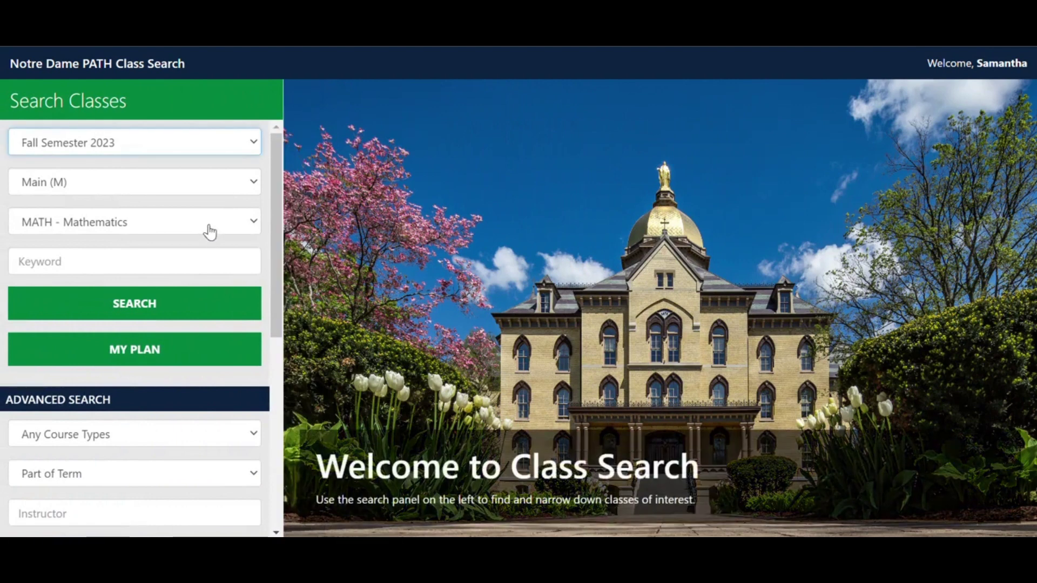
left_click(210, 229)
left_click_drag(264, 405, 256, 503)
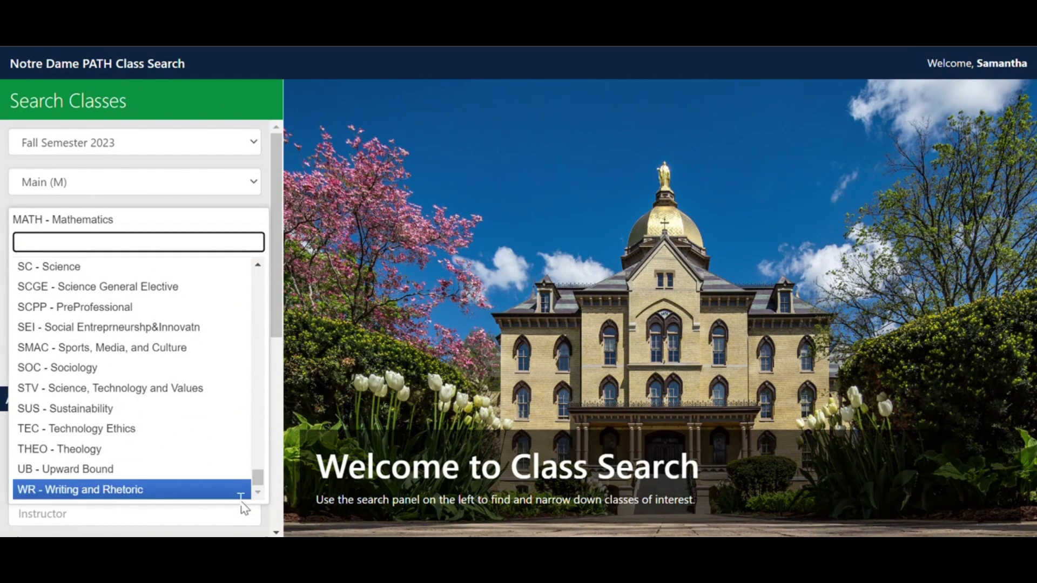
left_click(237, 492)
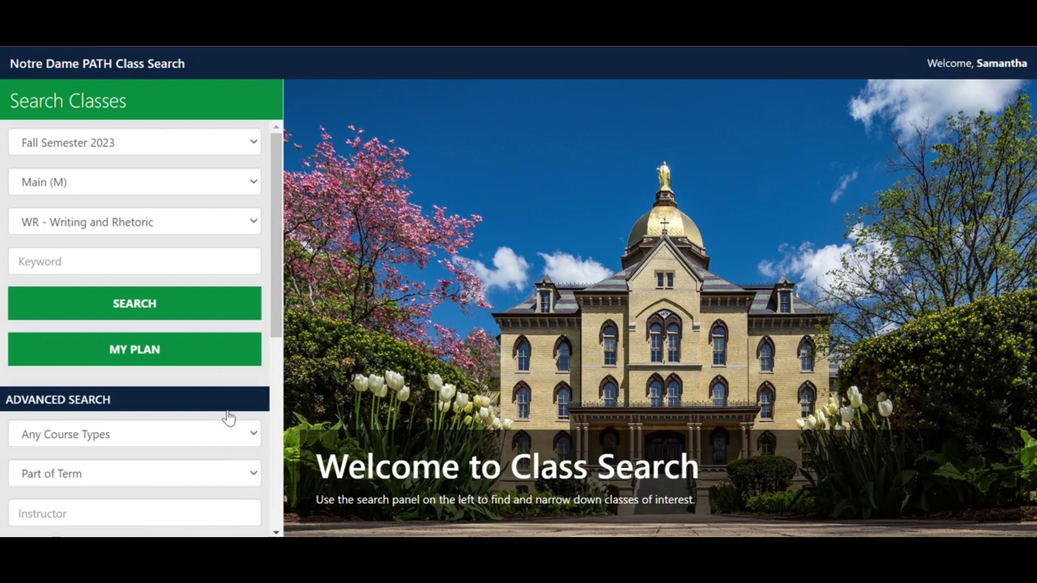
left_click(219, 308)
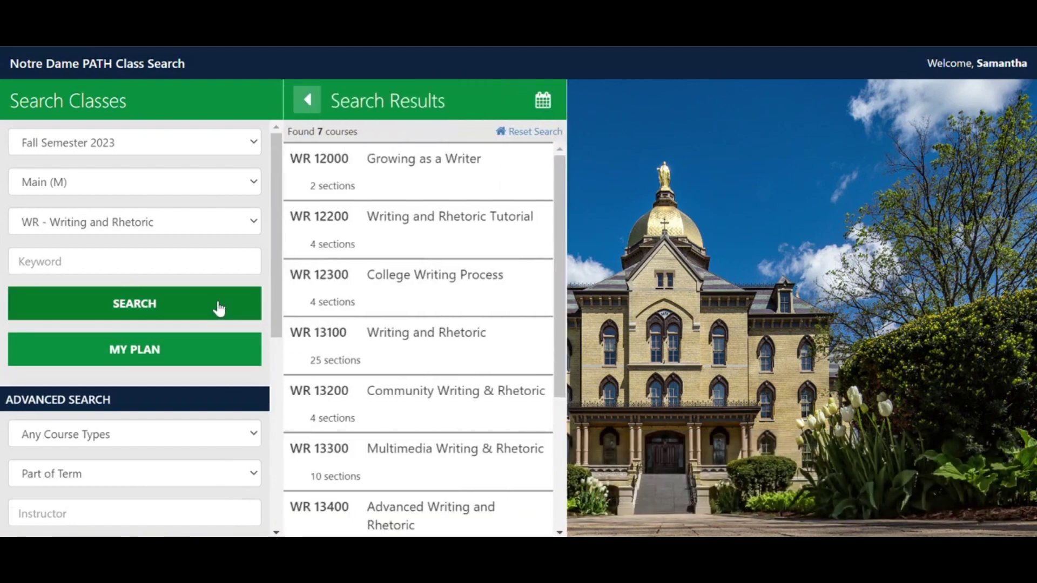
- Open section 20 of WR 13100 Writing and Rhetoric, meeting MWF 10:30-11:20a, and review its notes and restrictions
left_click(393, 336)
scroll(574, 200, "down", 5)
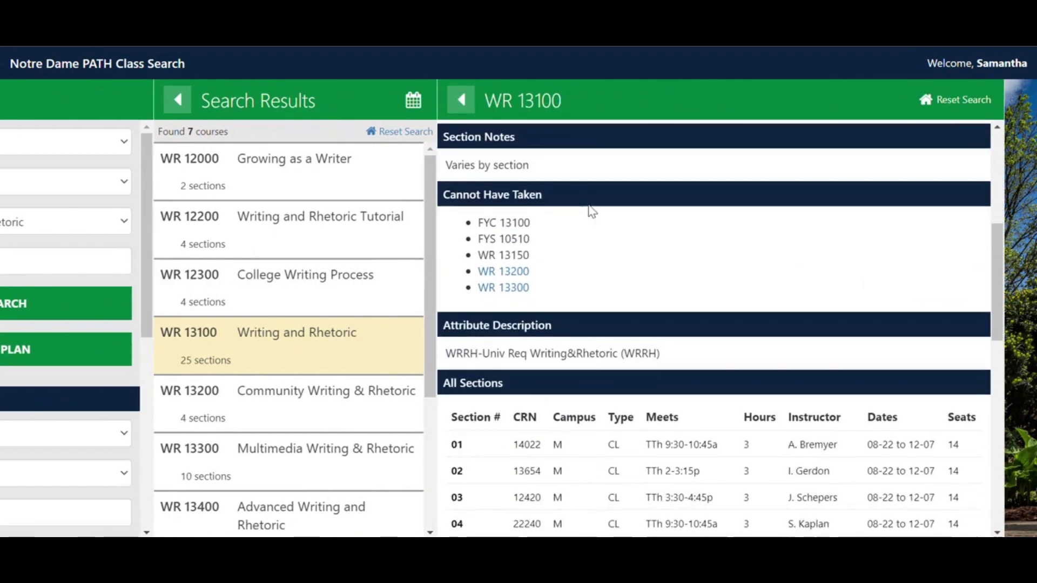
scroll(590, 213, "down", 6)
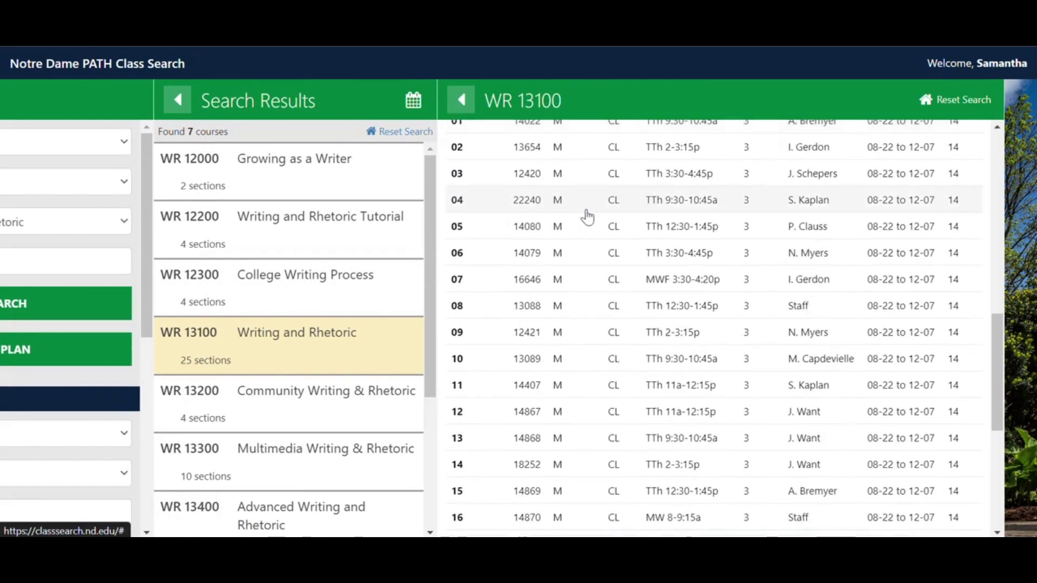
scroll(588, 217, "down", 3)
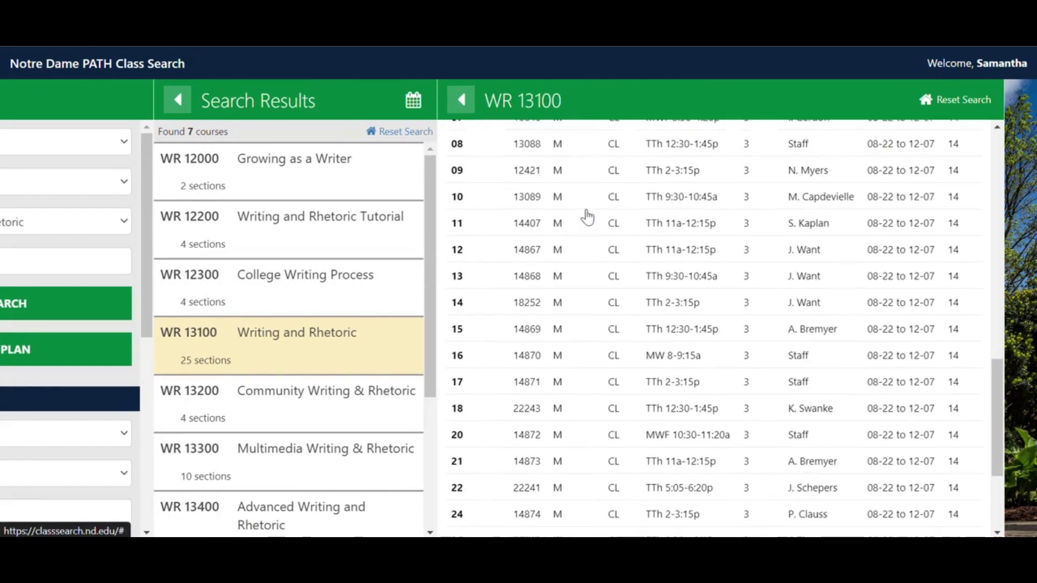
left_click(645, 440)
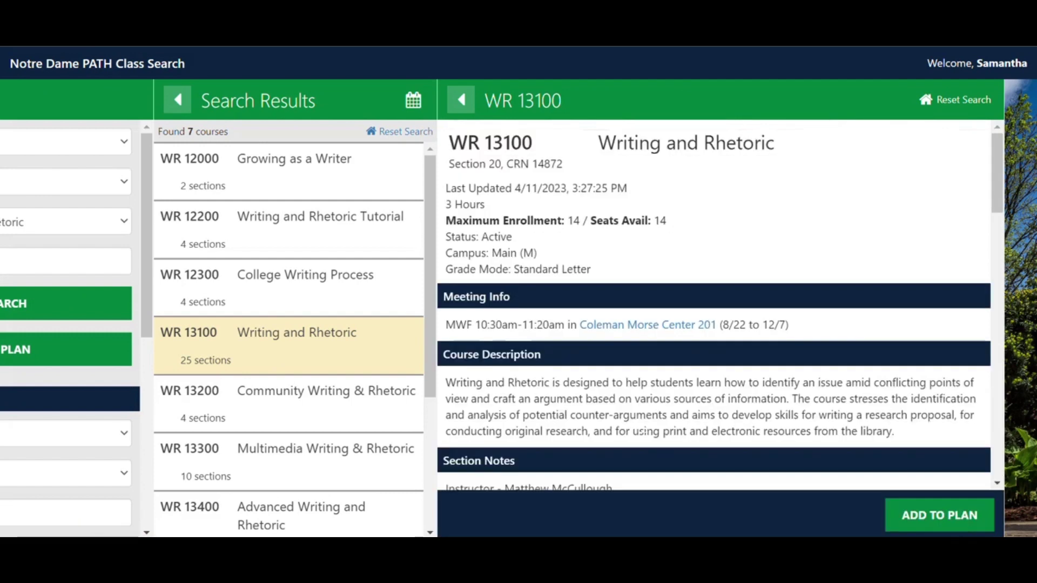
scroll(819, 332, "down", 4)
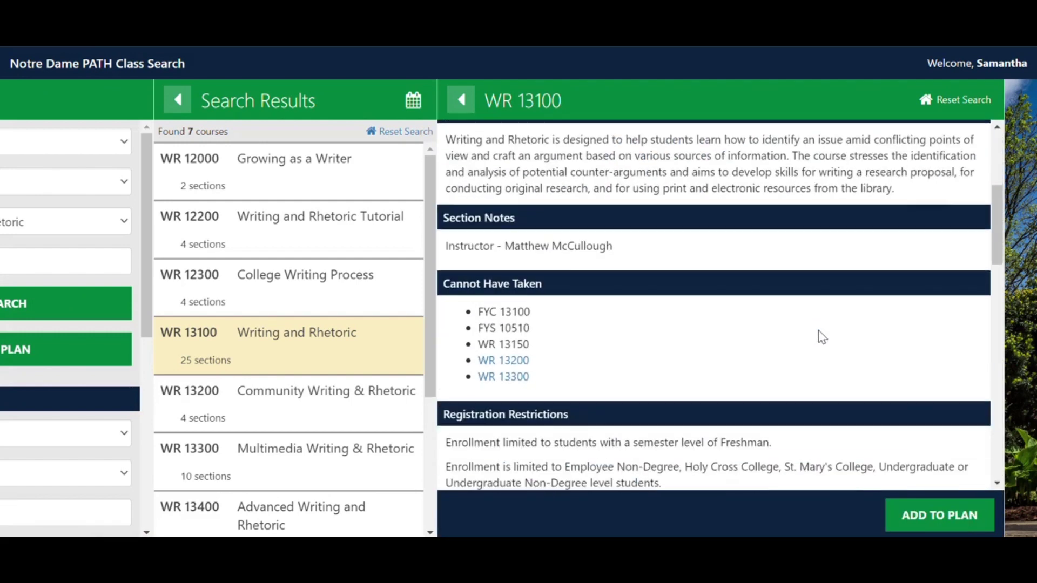
- Review the remaining restrictions and sections of WR 13100 Writing and Rhetoric, and add section 20 to the Fall Semester 2023 plan
scroll(818, 332, "down", 5)
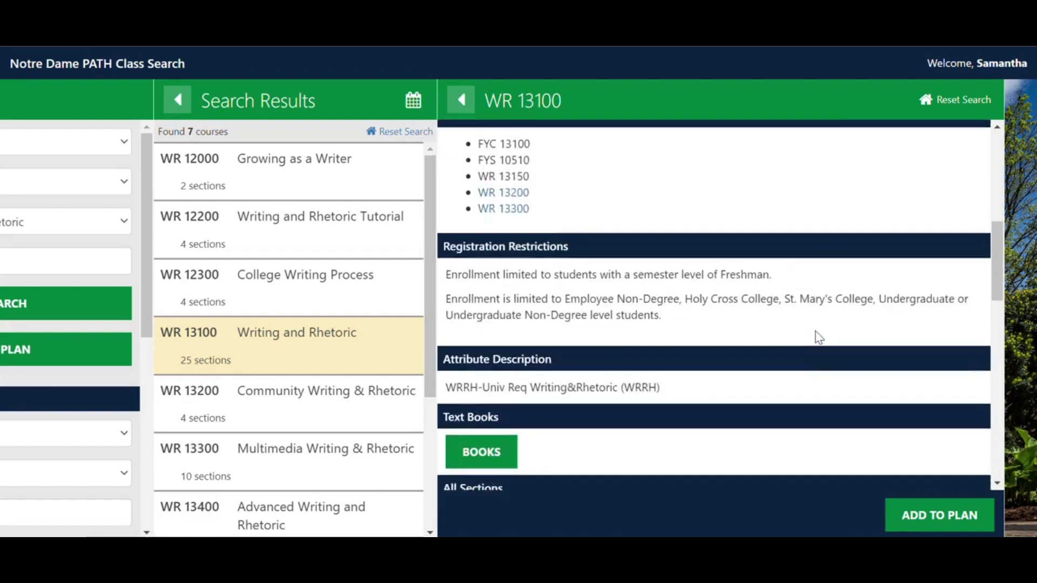
scroll(815, 333, "down", 10)
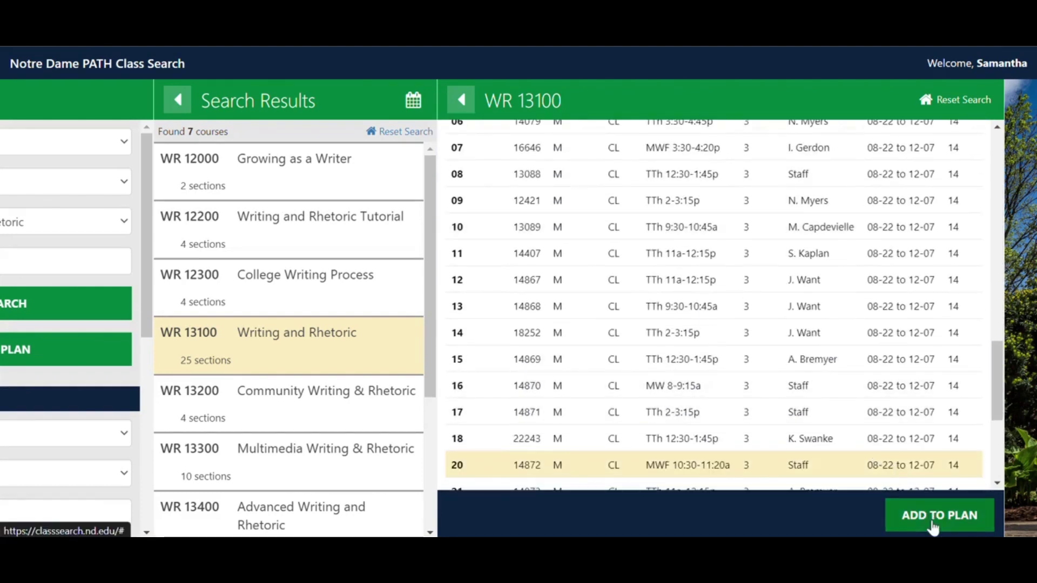
left_click(933, 526)
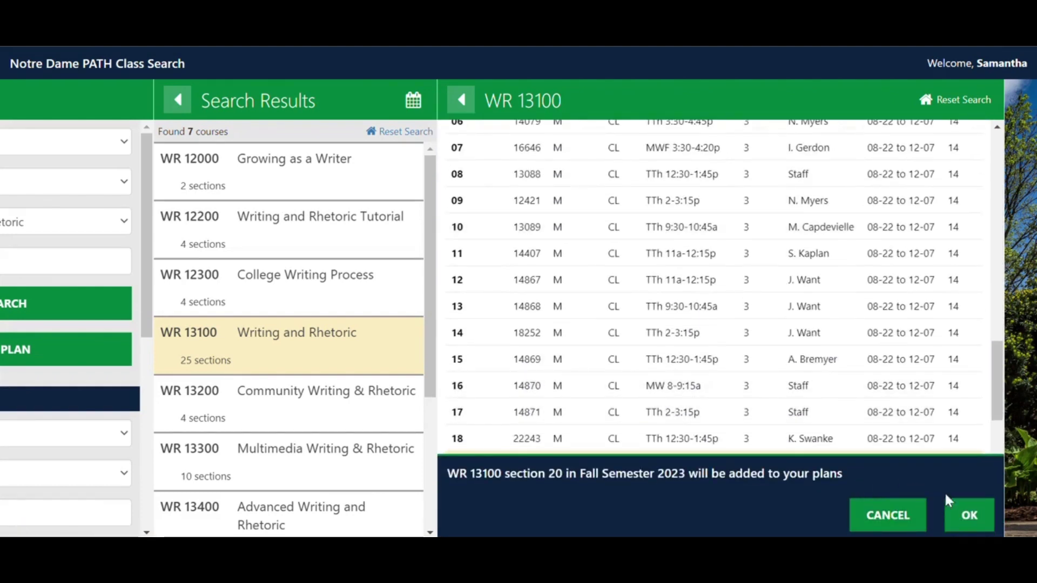
left_click(971, 516)
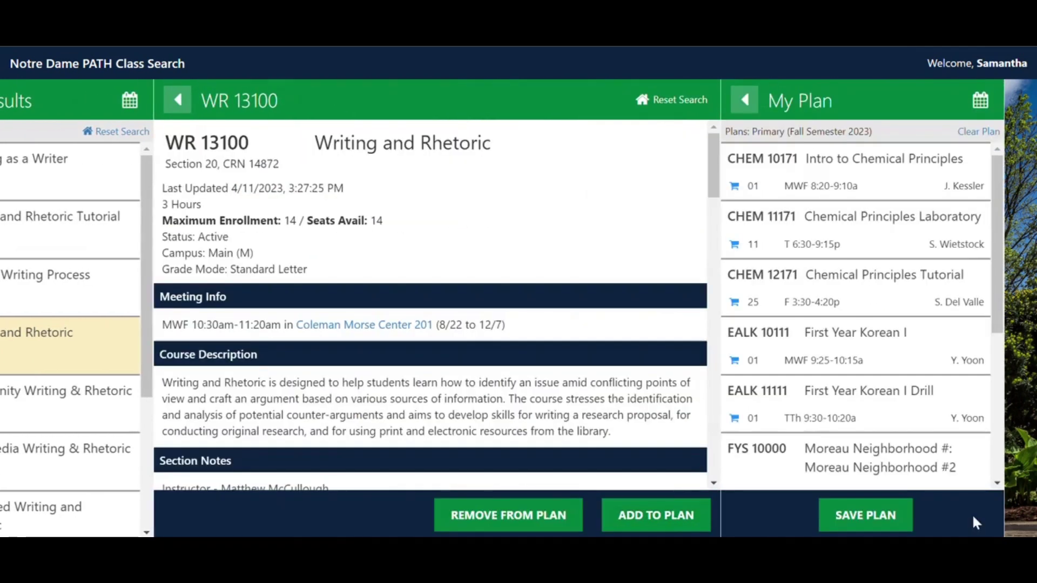
- Check the plan for time conflicts and remove section 20 of WR 13100 Writing and Rhetoric from it
scroll(978, 227, "down", 4)
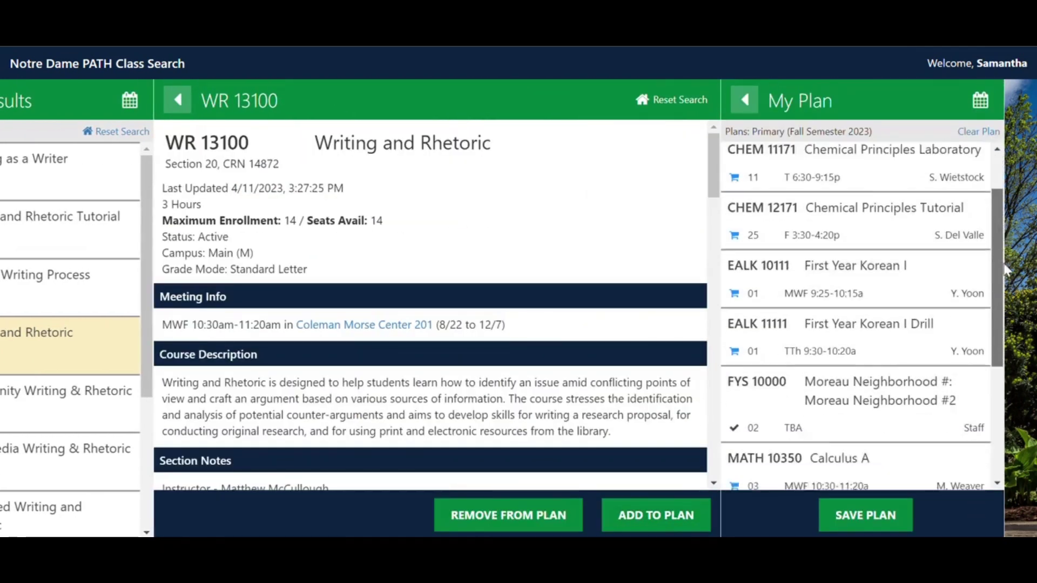
scroll(1010, 331, "down", 3)
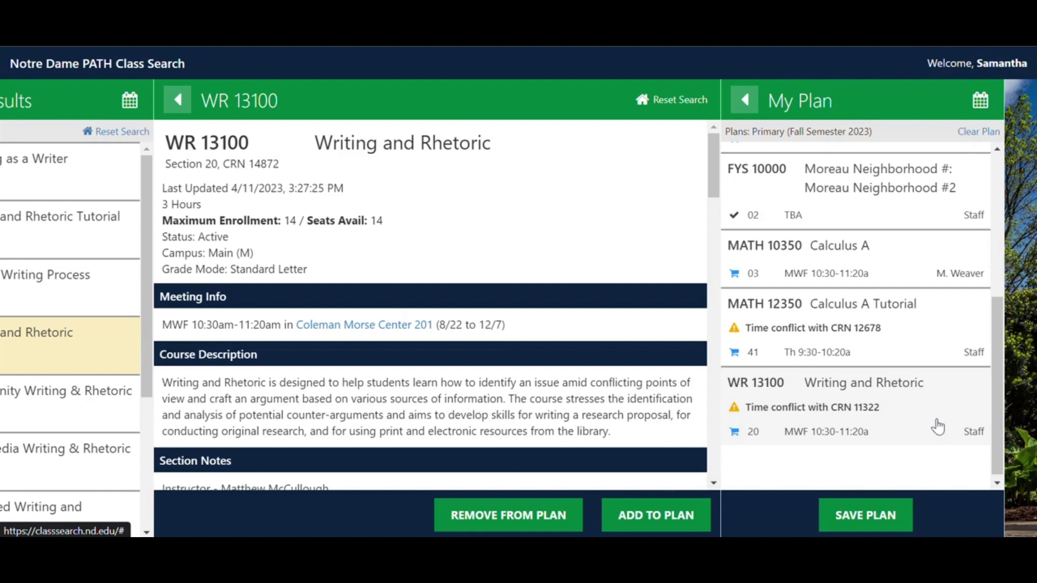
left_click(898, 402)
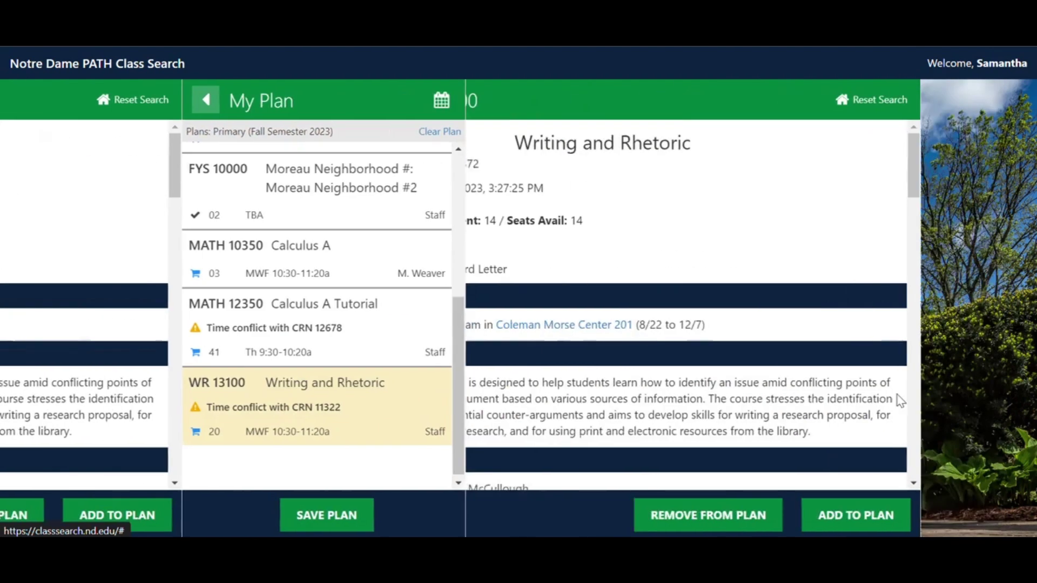
left_click(833, 518)
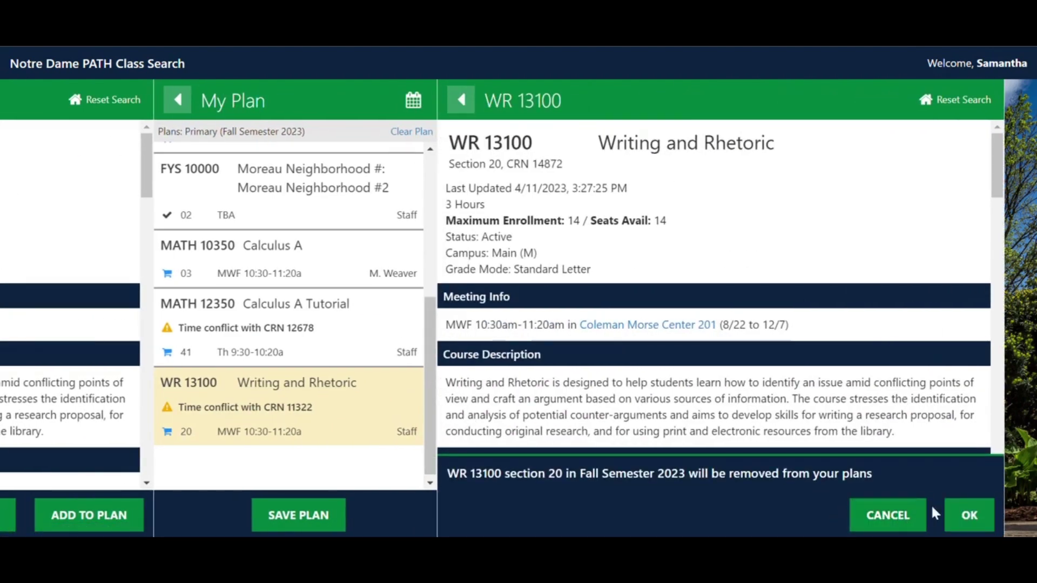
left_click(955, 505)
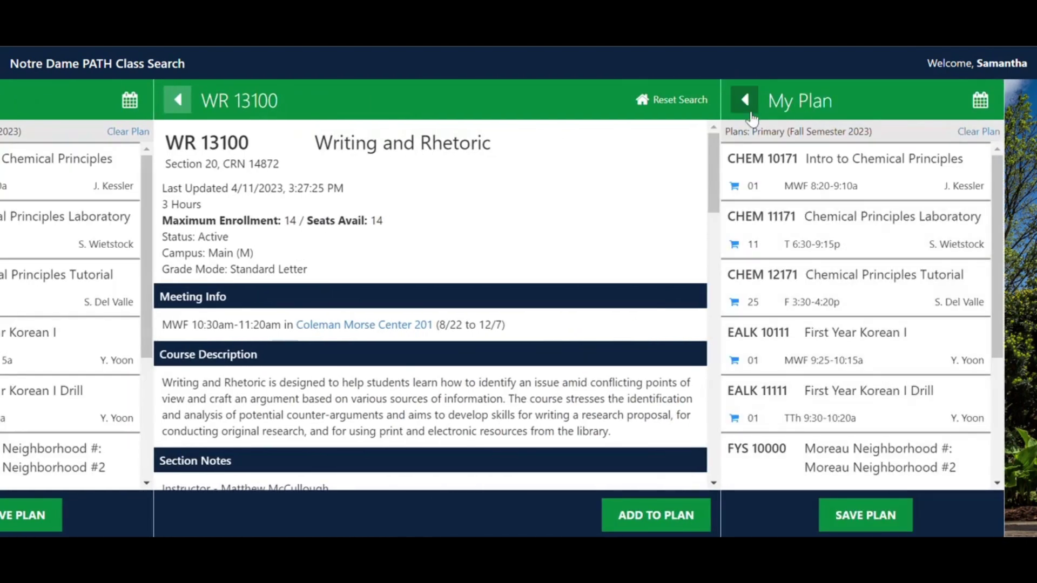
- Remove section 41 of MATH 12350 Calculus A Tutorial from the Fall Semester 2023 plan
scroll(817, 174, "down", 4)
left_click(828, 409)
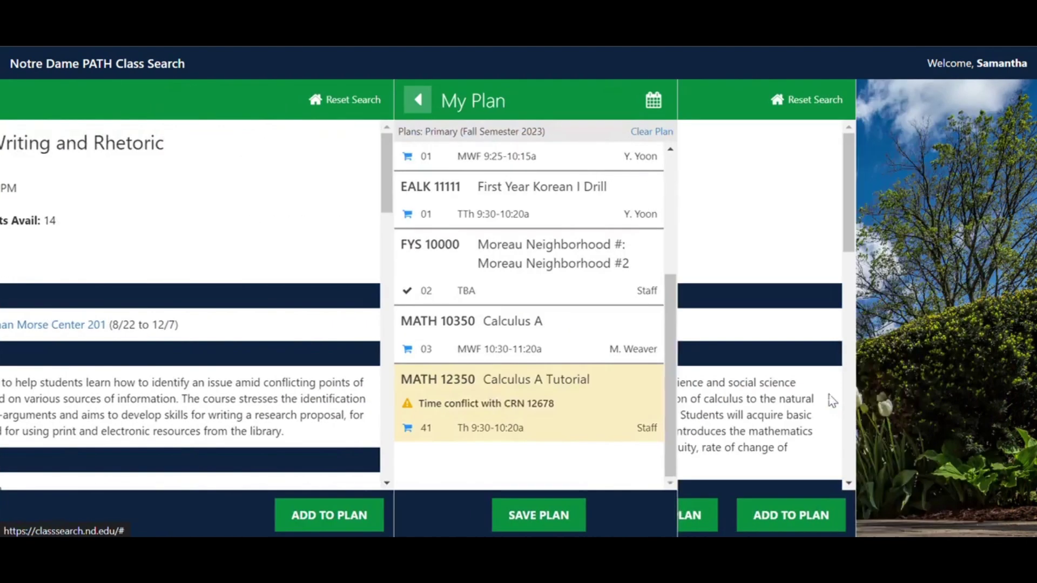
left_click(834, 513)
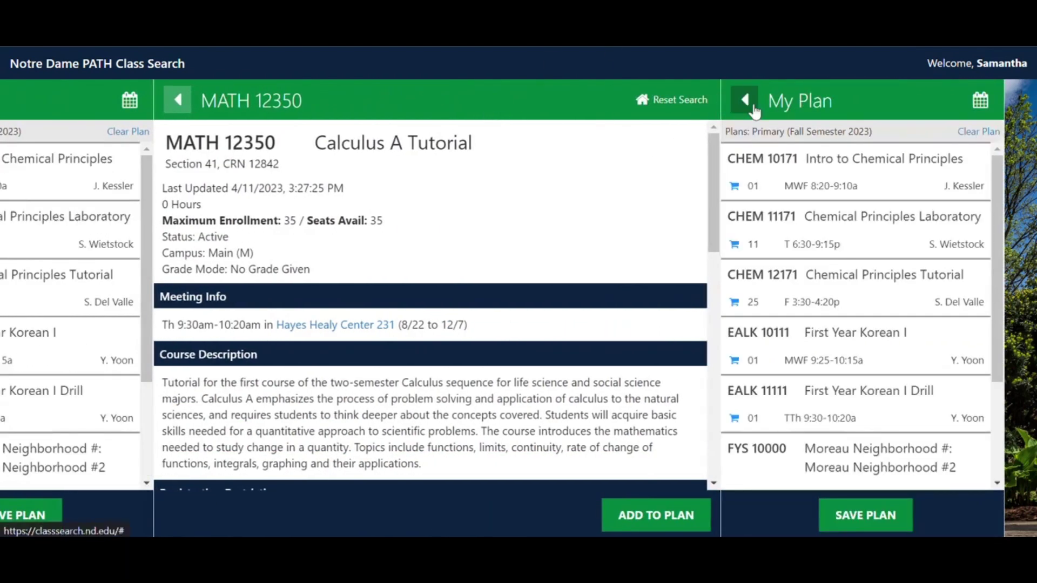
- Close the plan and course details to return to the Writing and Rhetoric search results
left_click(743, 99)
left_click(453, 99)
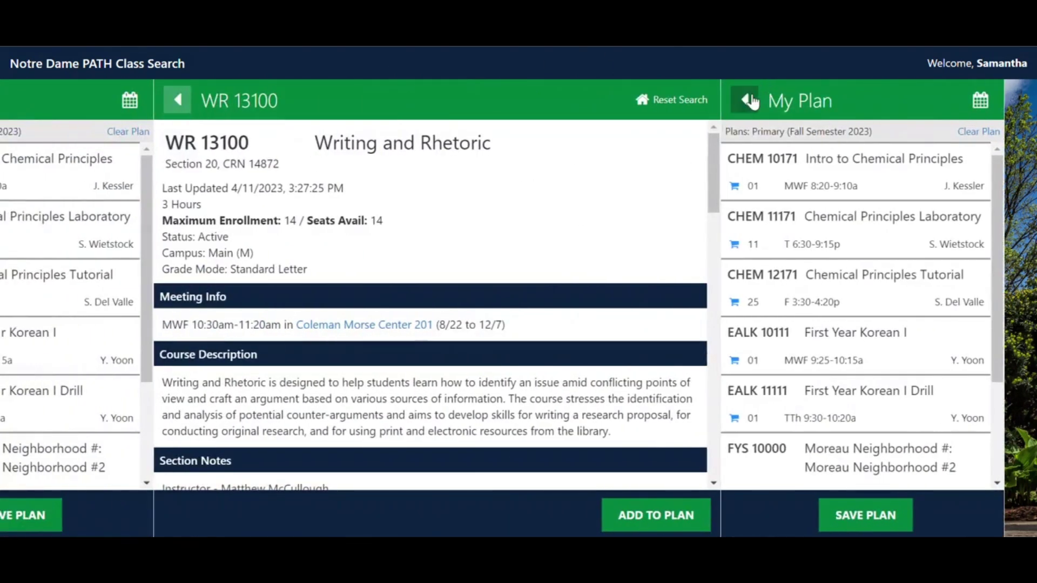
left_click(458, 100)
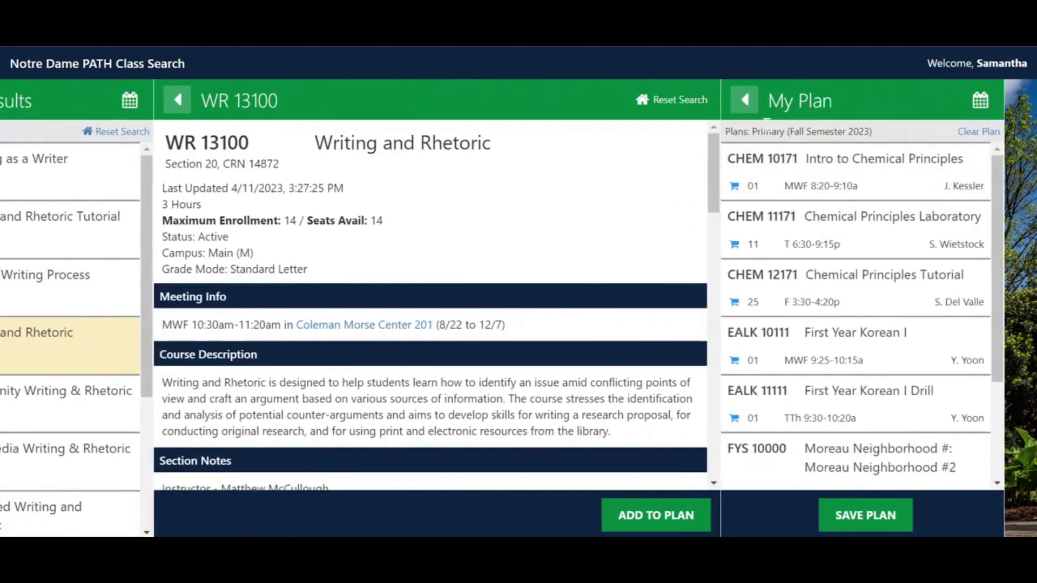
left_click(748, 99)
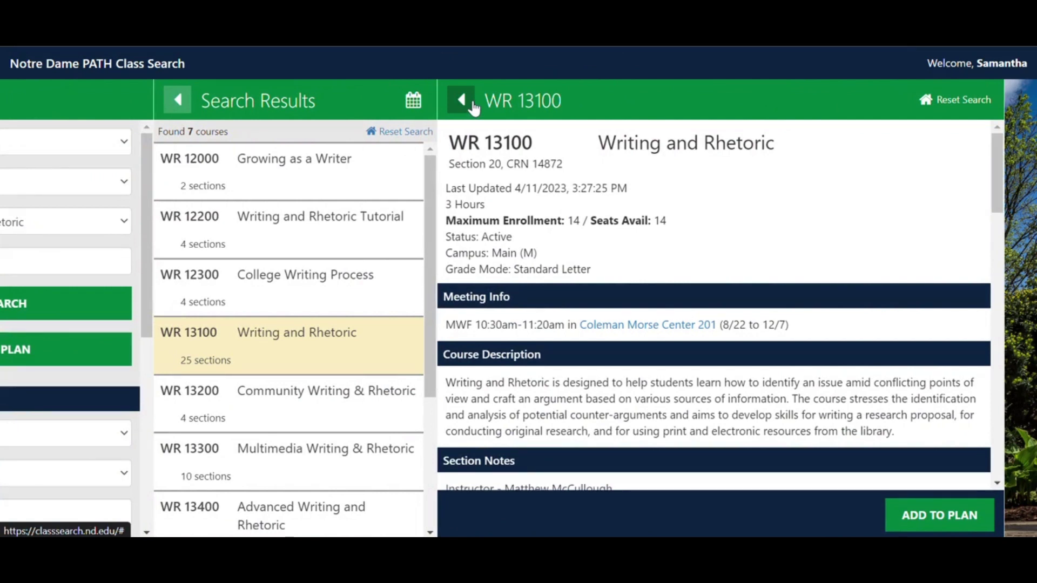
left_click(425, 100)
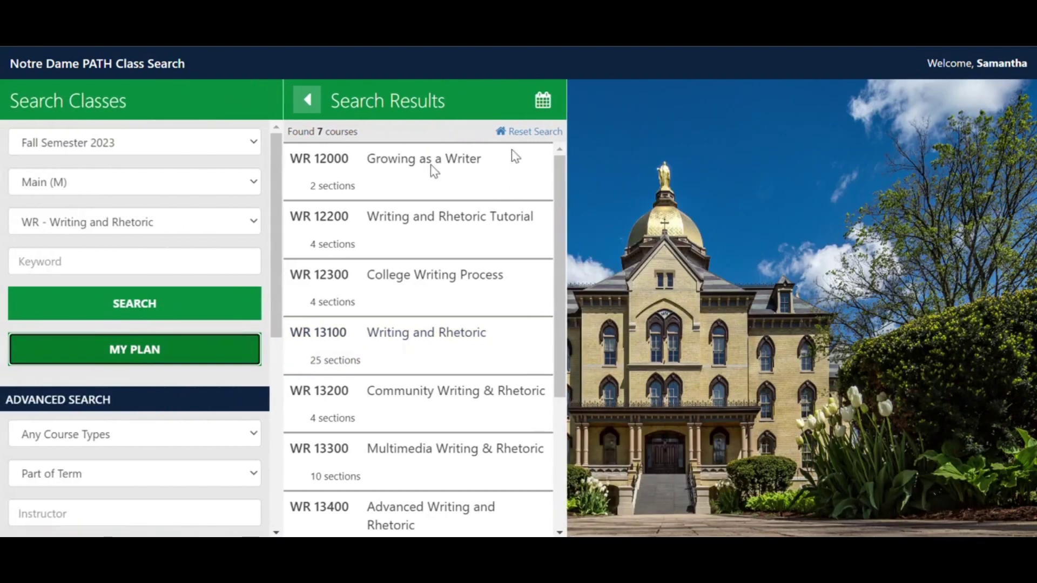
- Open the plan's calendar, examine the weekly schedule, term calendar and TBA classes, and return to the plan list
left_click(542, 104)
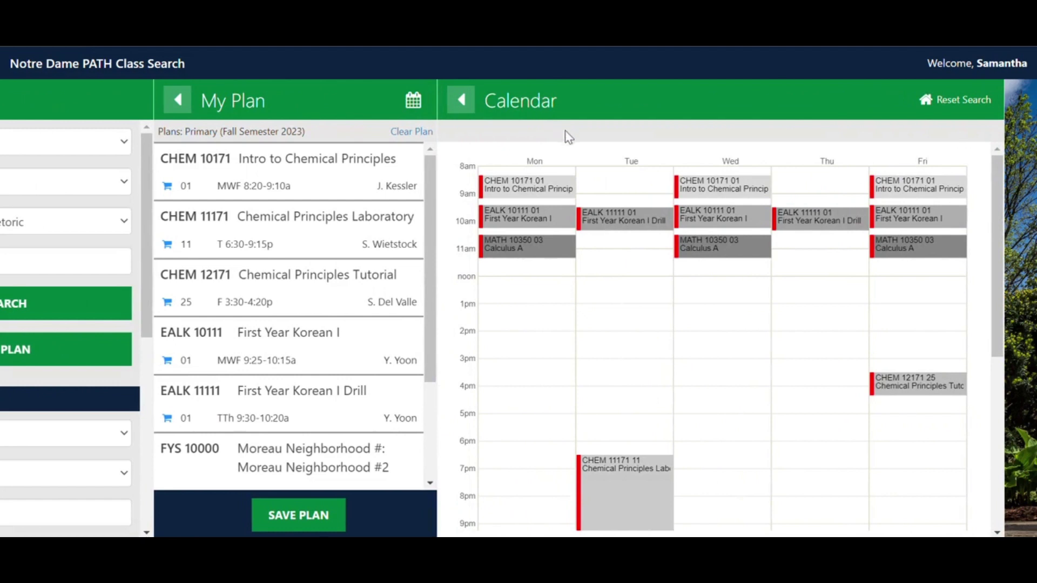
scroll(840, 346, "down", 1)
scroll(839, 348, "down", 1)
scroll(839, 348, "up", 3)
scroll(816, 391, "down", 5)
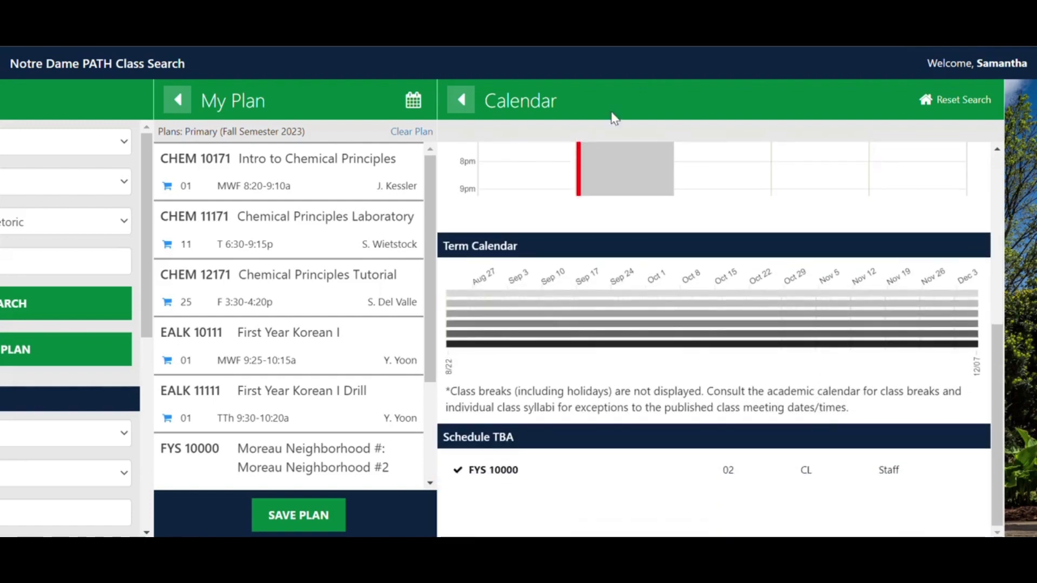
left_click(454, 111)
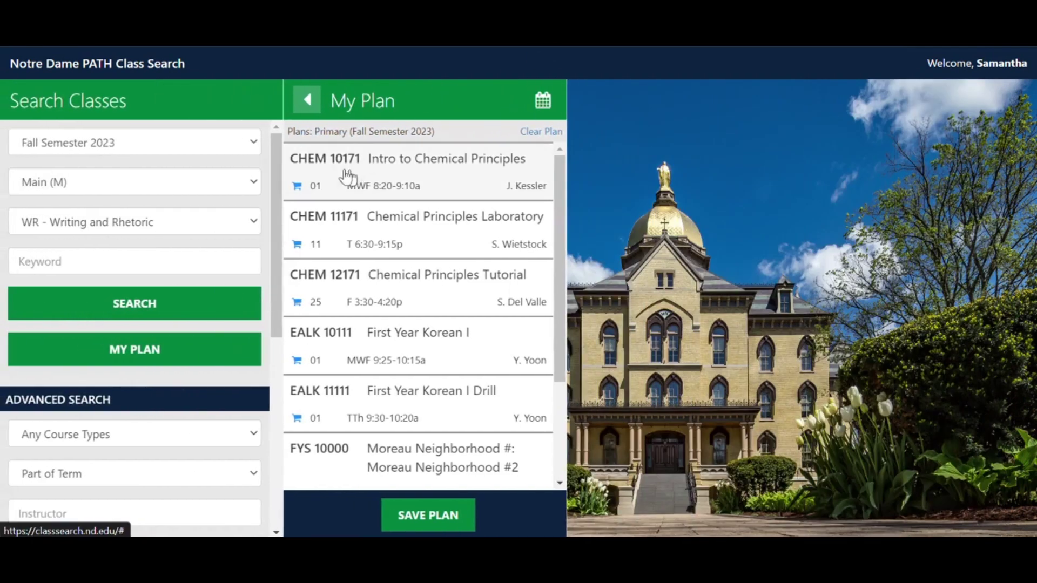